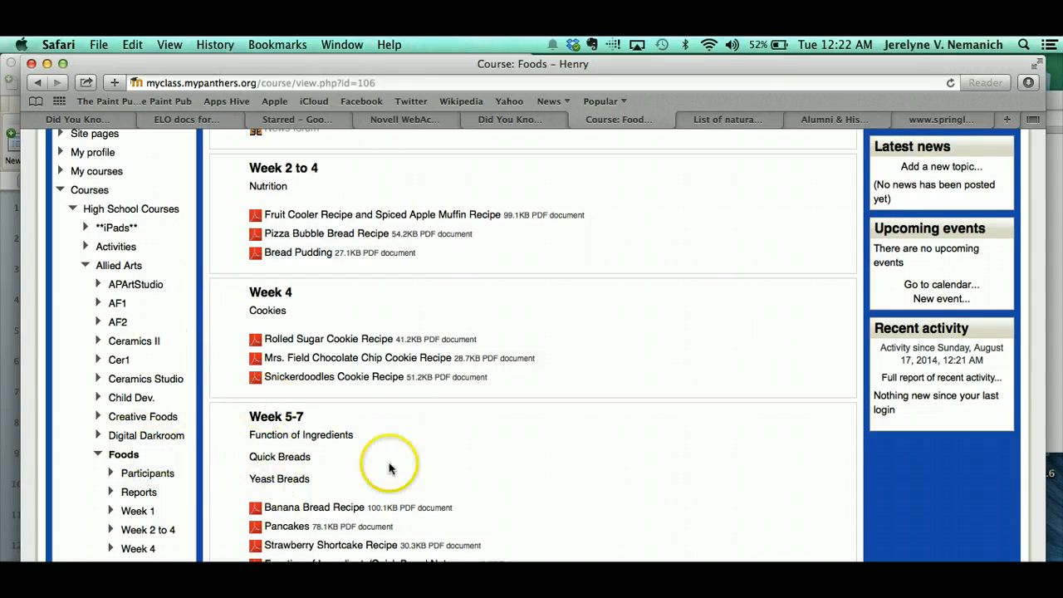
- Start a backup of the Foods course, exclude enrolled users in the initial settings, and proceed to the schema settings
scroll(353, 416, "up", 3)
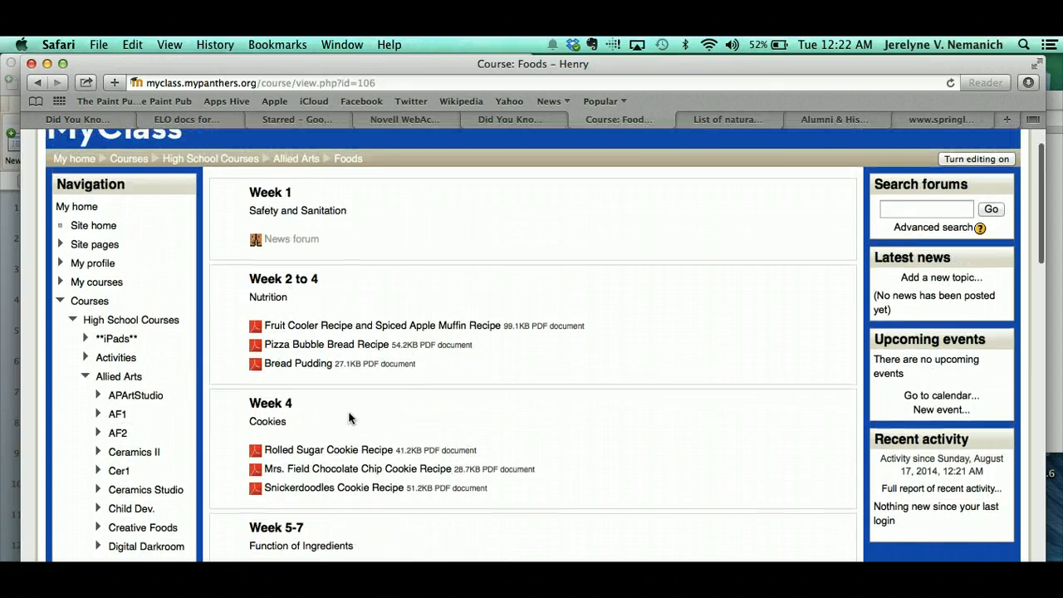
scroll(349, 418, "down", 15)
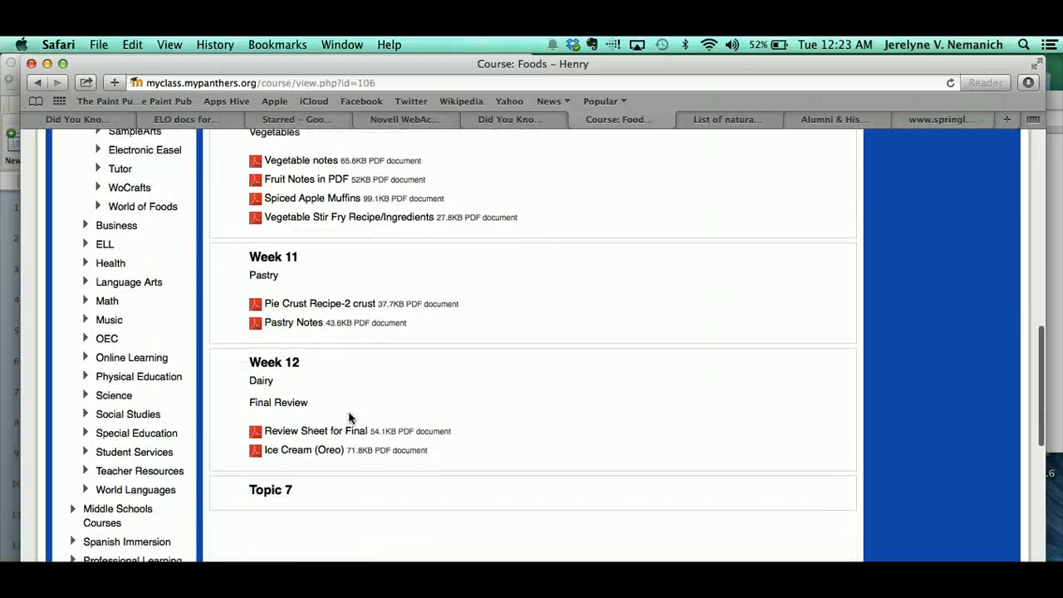
scroll(349, 418, "down", 8)
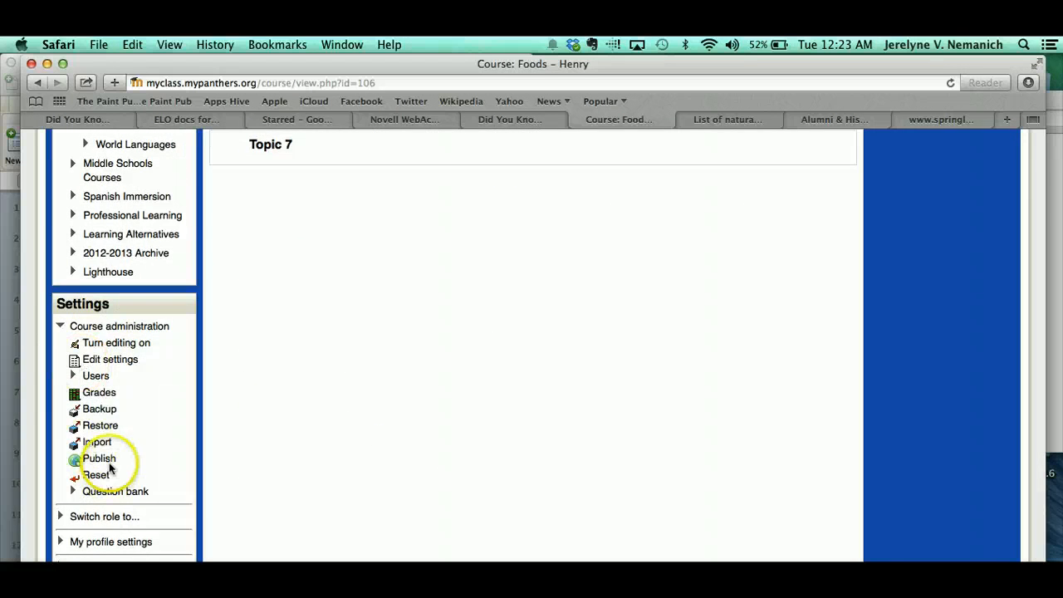
left_click(104, 412)
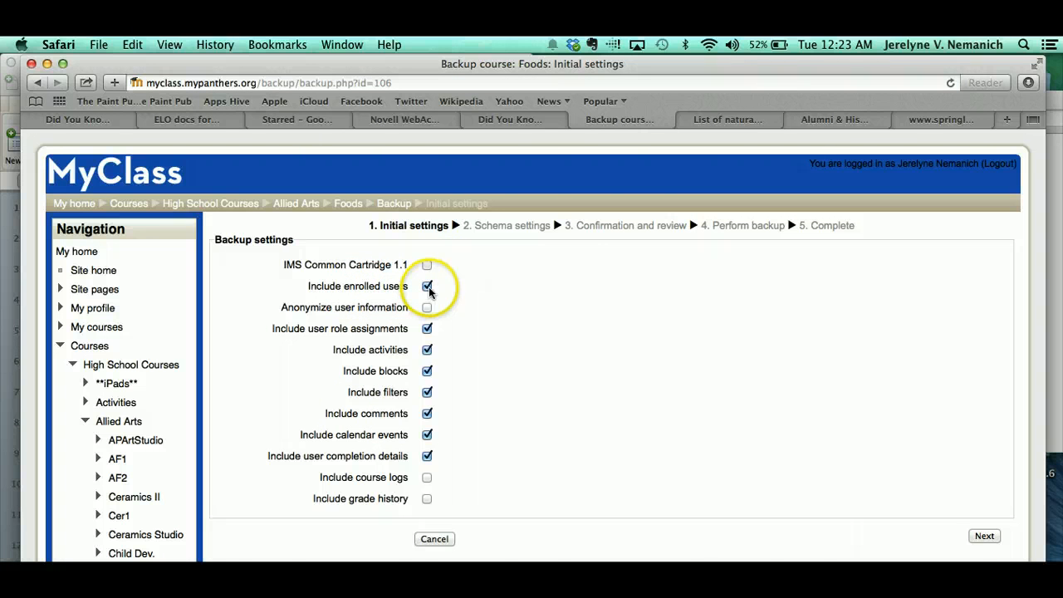
left_click(427, 286)
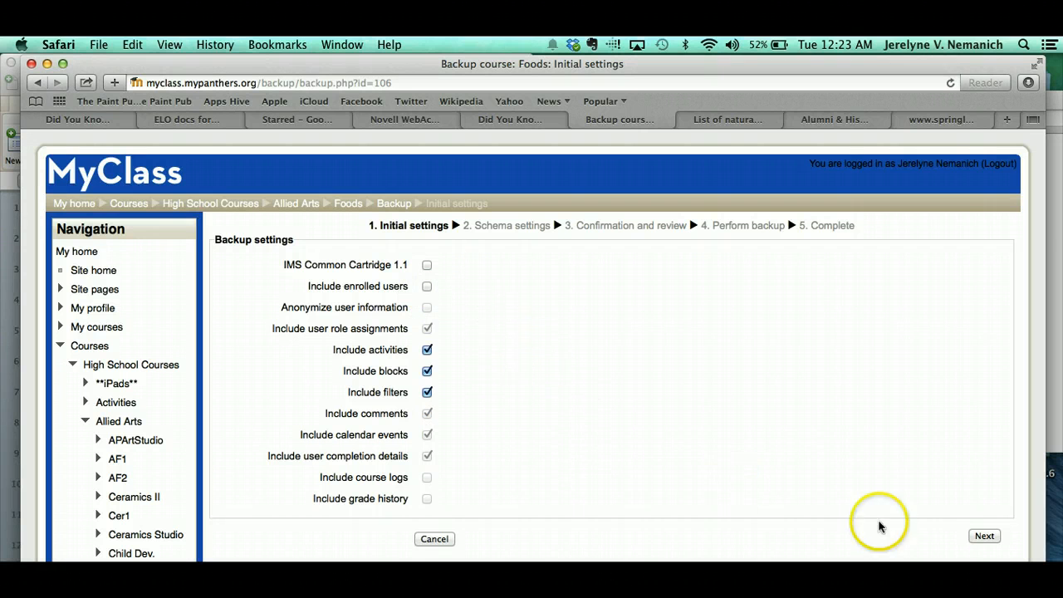
left_click(984, 537)
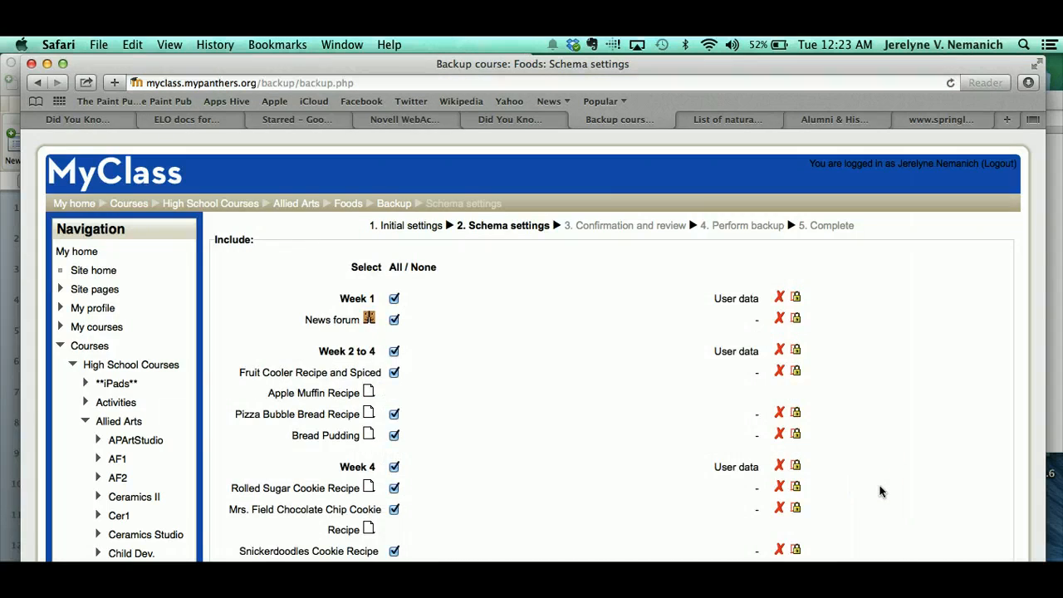
- Review the Foods course content selected for backup, keep every week and item included, and proceed to the confirmation
scroll(881, 491, "down", 15)
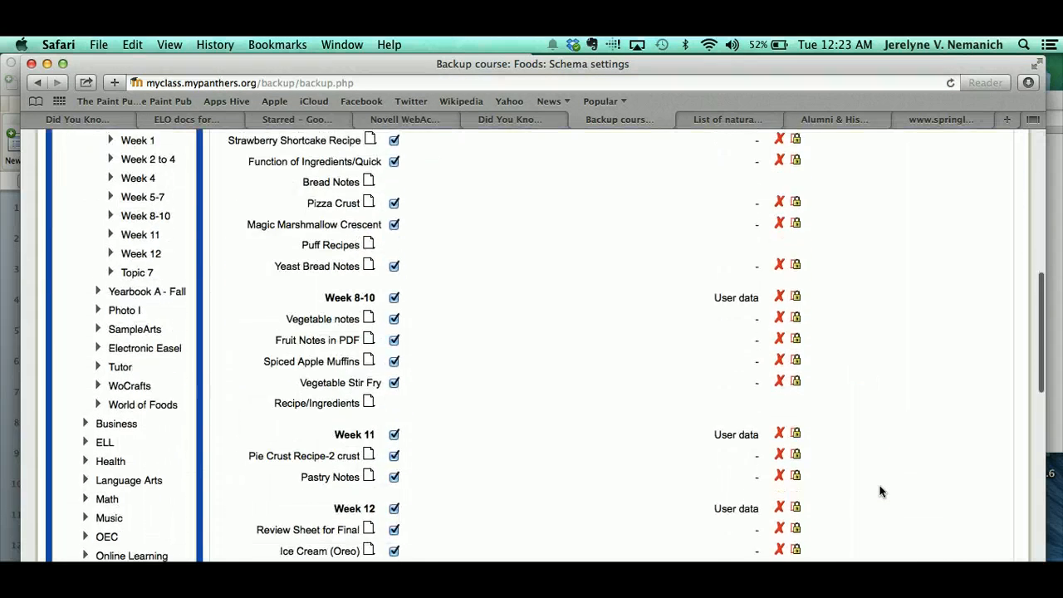
scroll(882, 492, "down", 4)
scroll(882, 491, "up", 10)
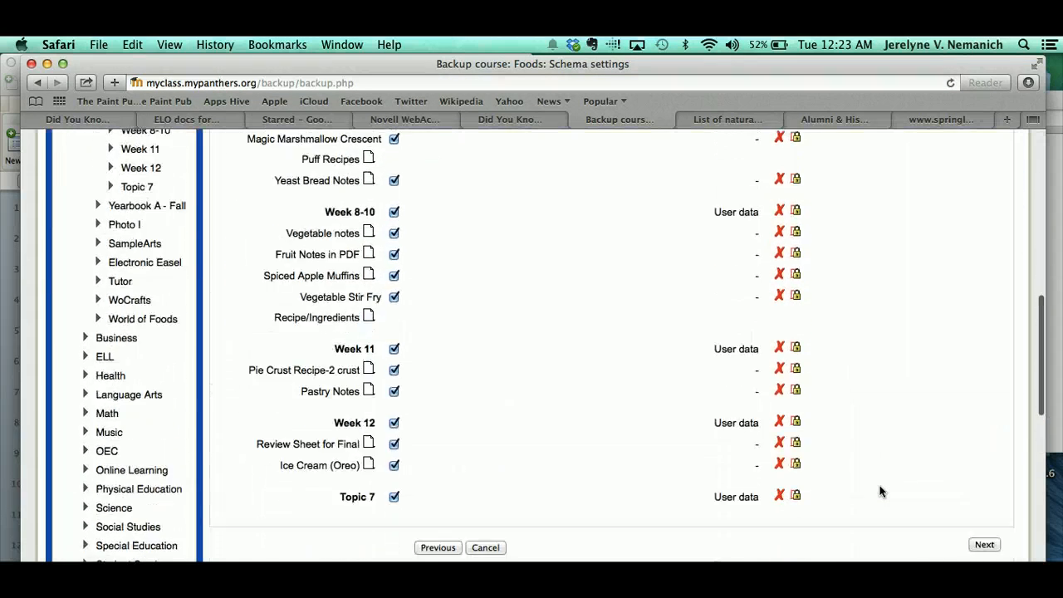
scroll(881, 492, "up", 5)
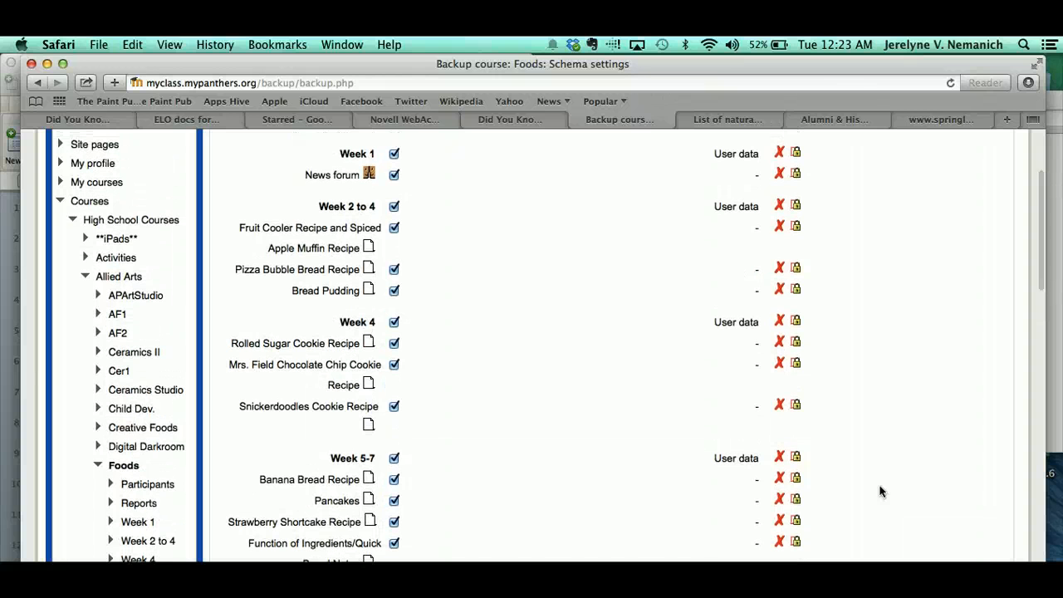
scroll(881, 491, "up", 3)
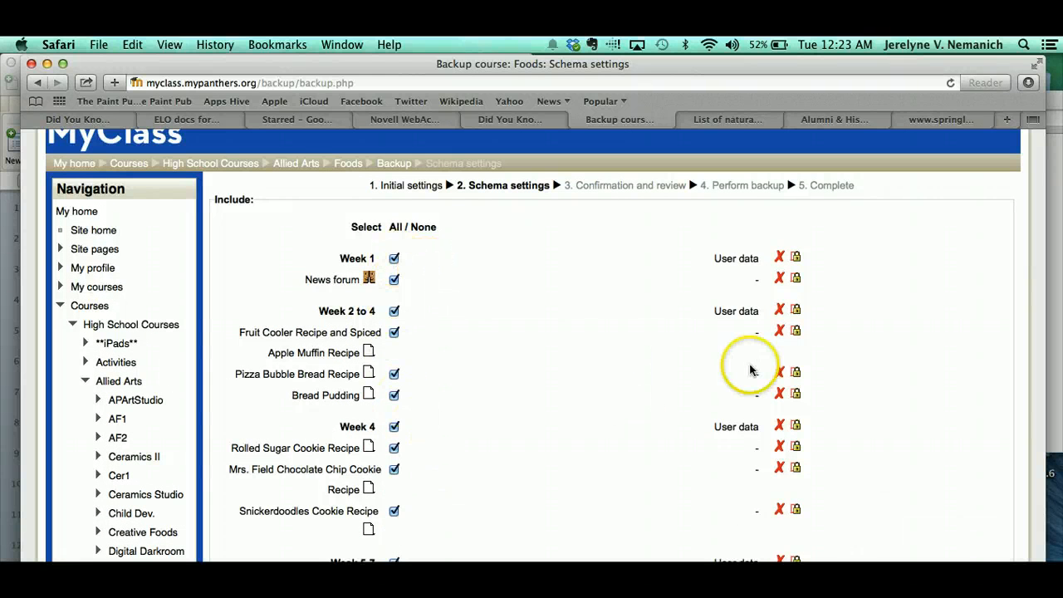
scroll(930, 435, "down", 15)
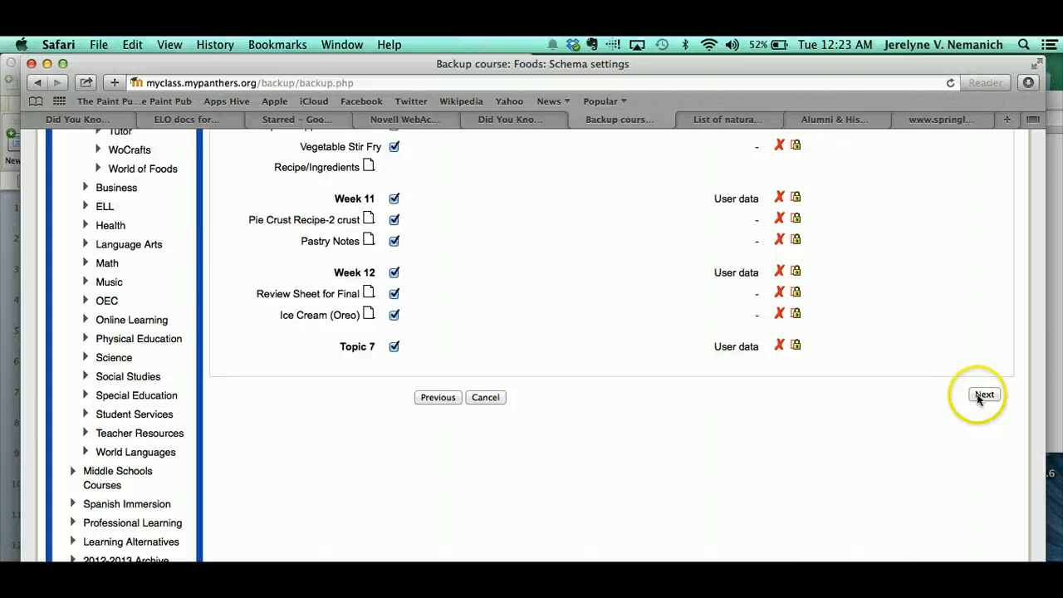
left_click(984, 395)
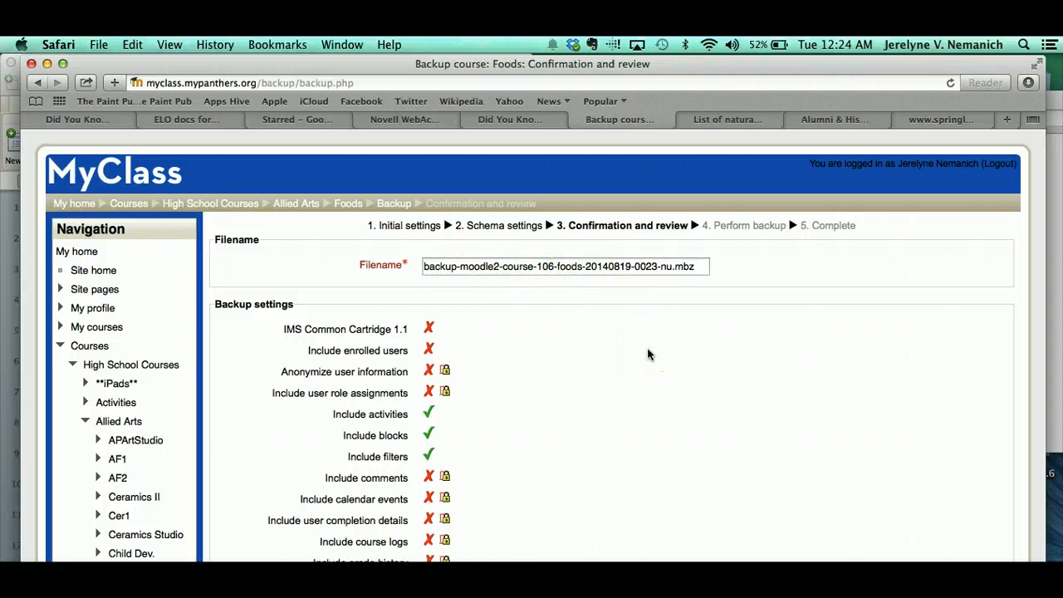
- Review the backup summary, perform the Foods course backup under the suggested filename, and continue to the backup files page
scroll(648, 355, "down", 10)
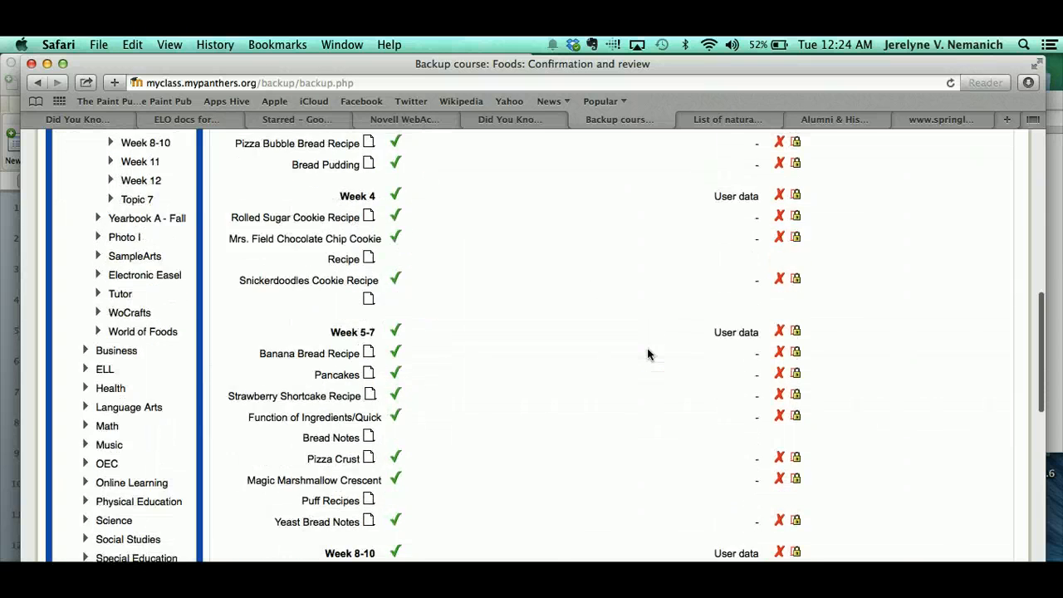
scroll(648, 355, "down", 10)
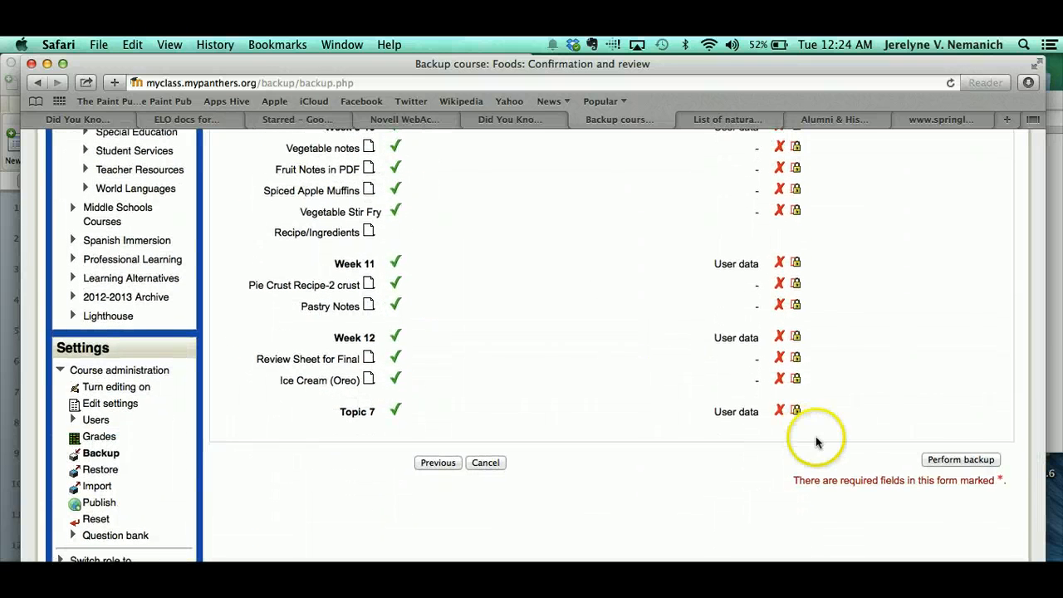
left_click(957, 461)
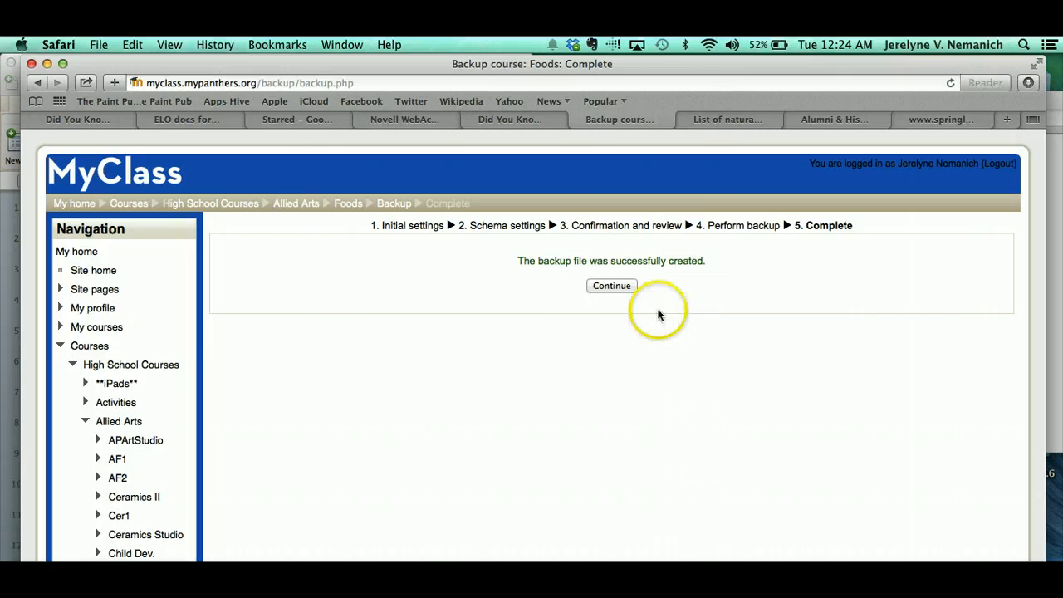
left_click(630, 290)
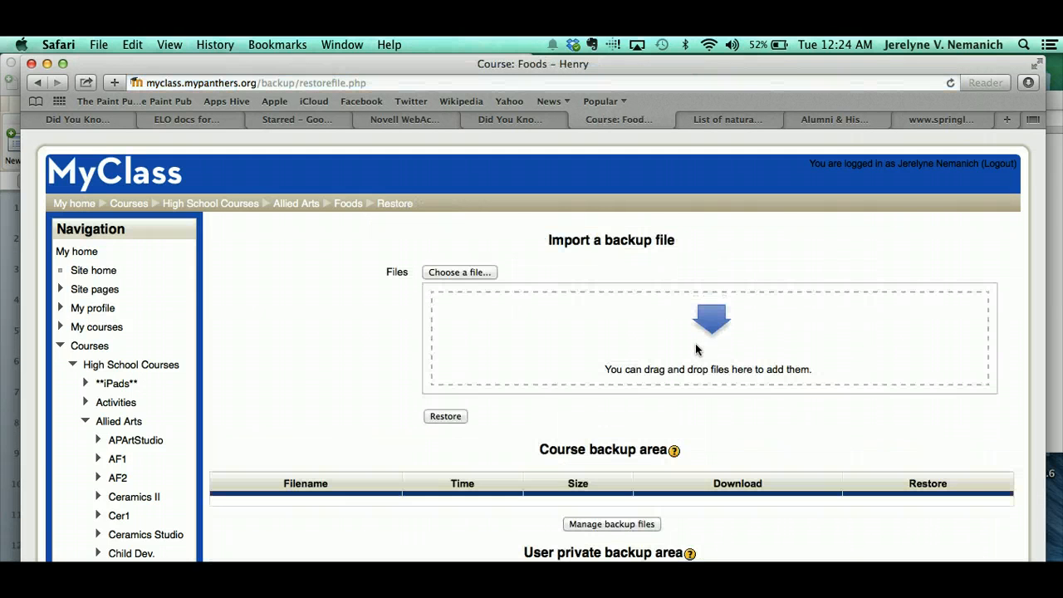
scroll(564, 392, "down", 5)
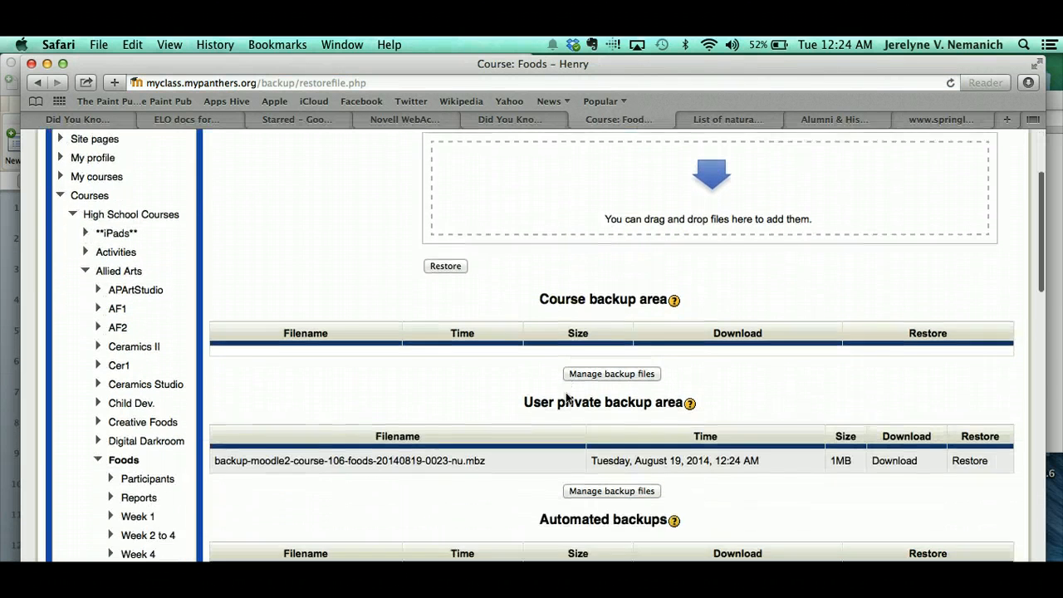
scroll(567, 400, "down", 2)
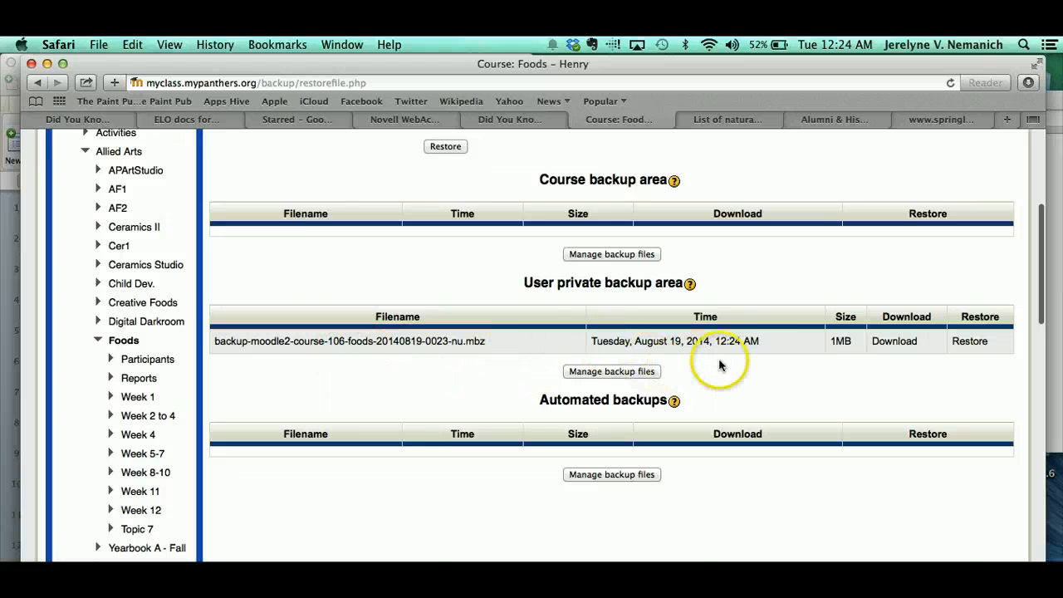
left_click(895, 342)
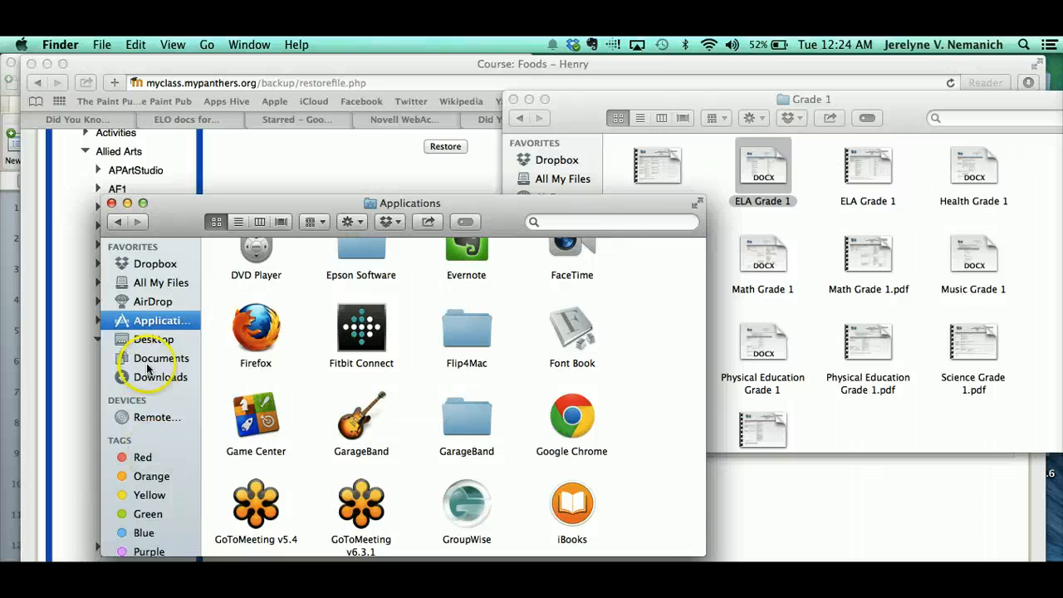
left_click(158, 378)
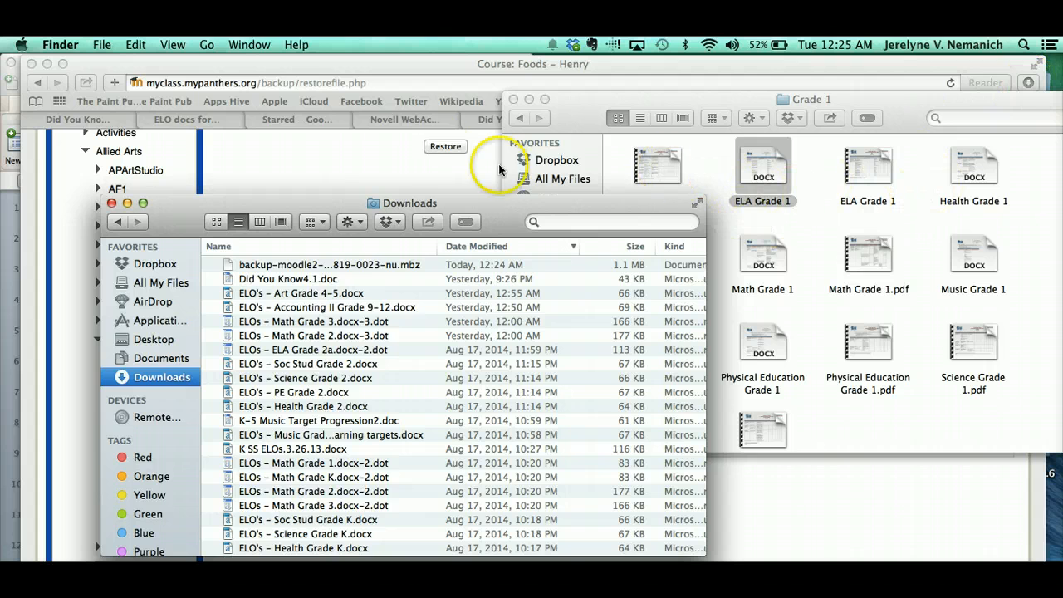
left_click(394, 158)
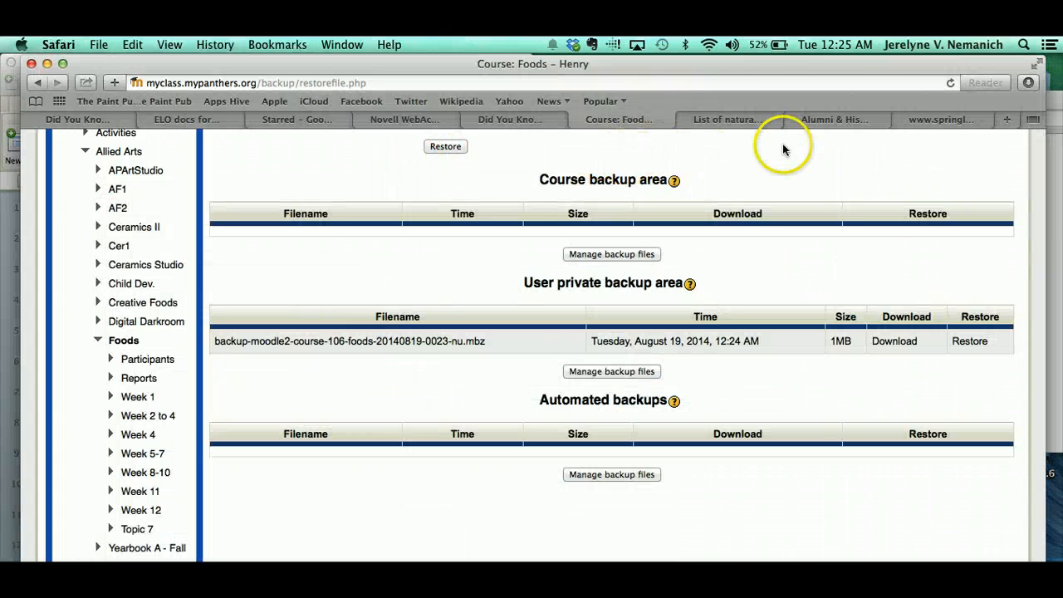
- Go to schoology.com in the browser and open the personal resources area
left_click(737, 83)
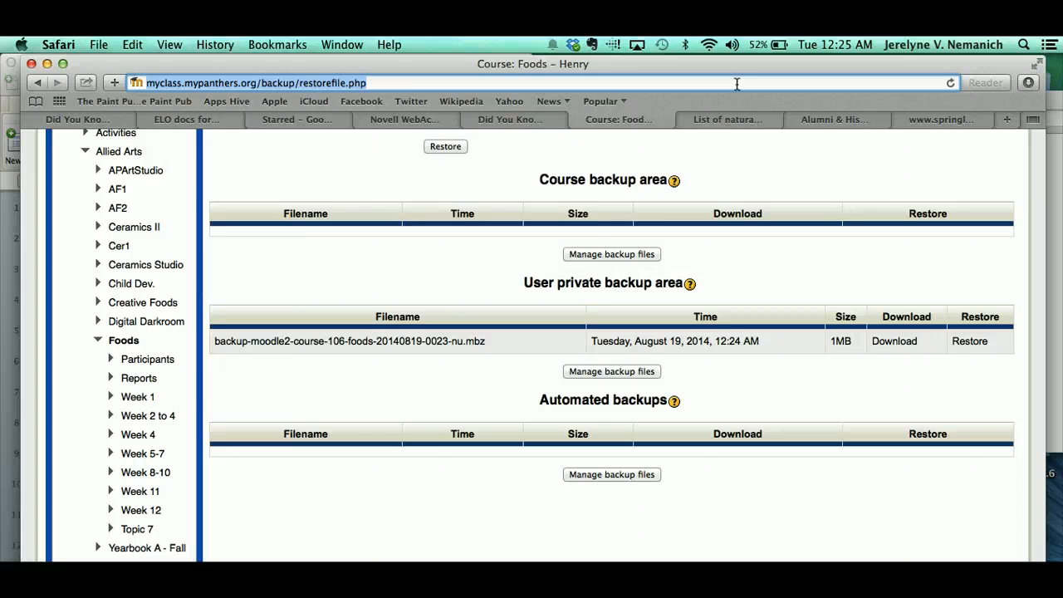
type("schoology.com")
key("Return")
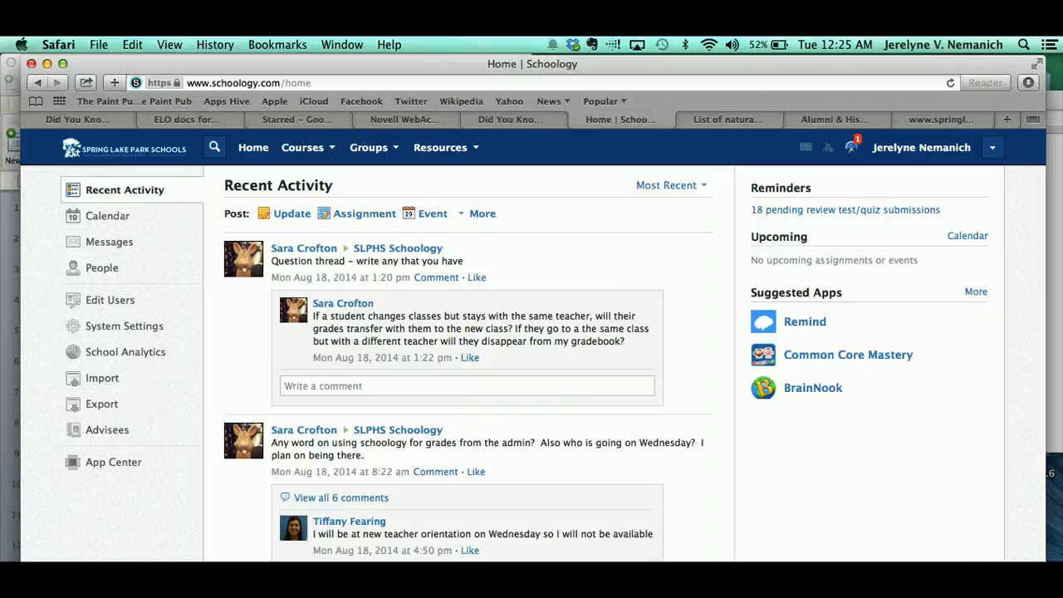
left_click(476, 151)
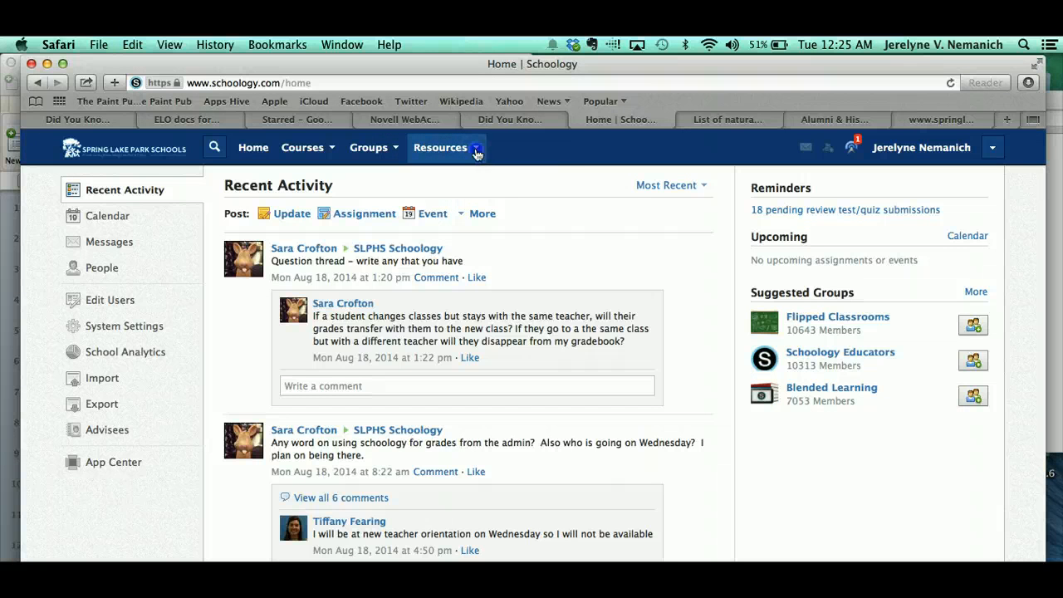
left_click(476, 151)
left_click(475, 181)
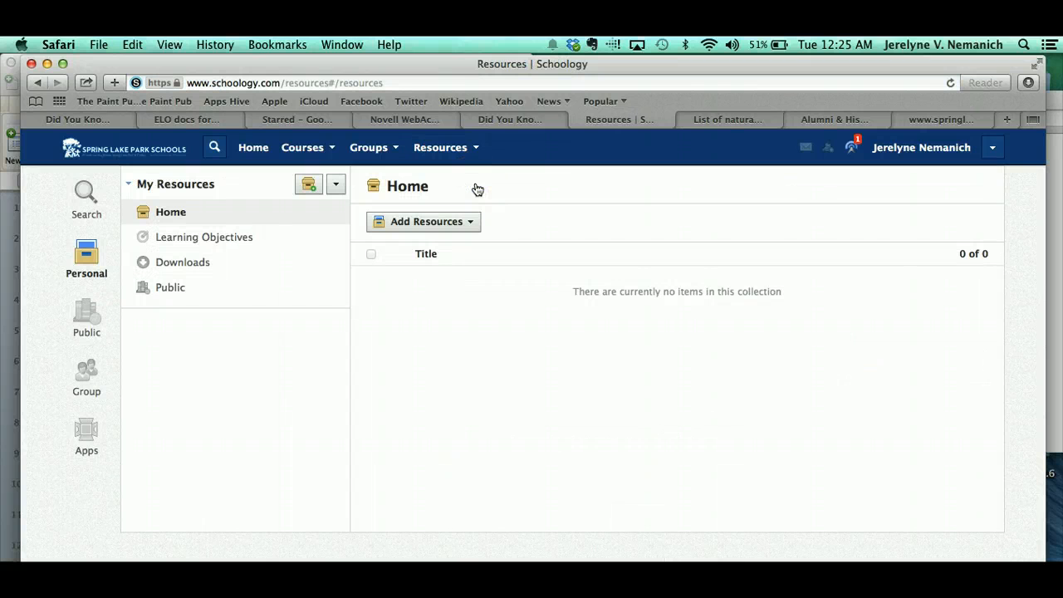
- Set up a resource import from Moodle (ZIP or MBZ) into a new collection, give the collection a title, and proceed to the file attachment
left_click(336, 186)
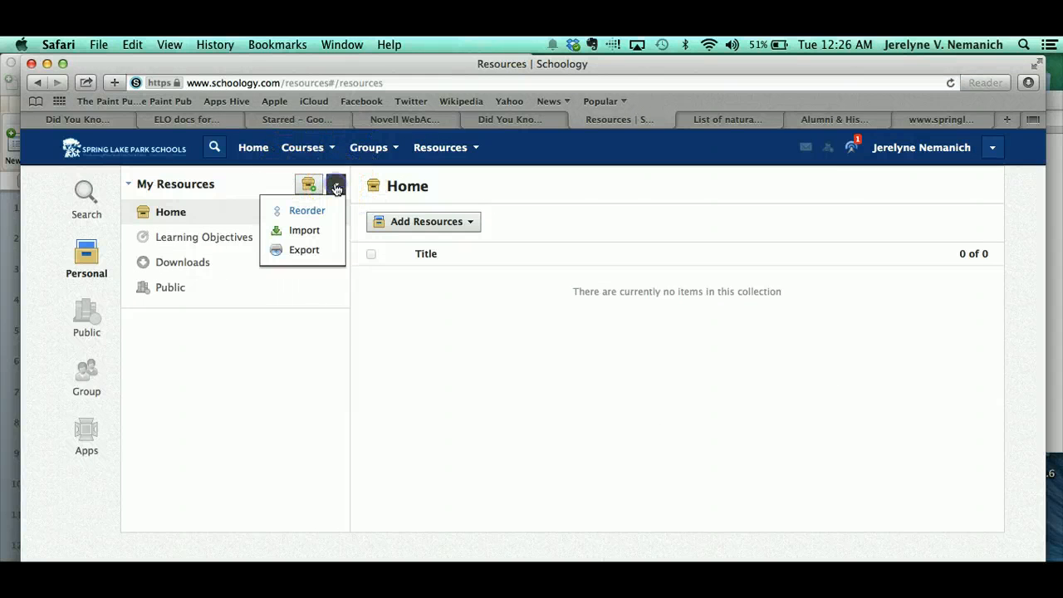
left_click(329, 231)
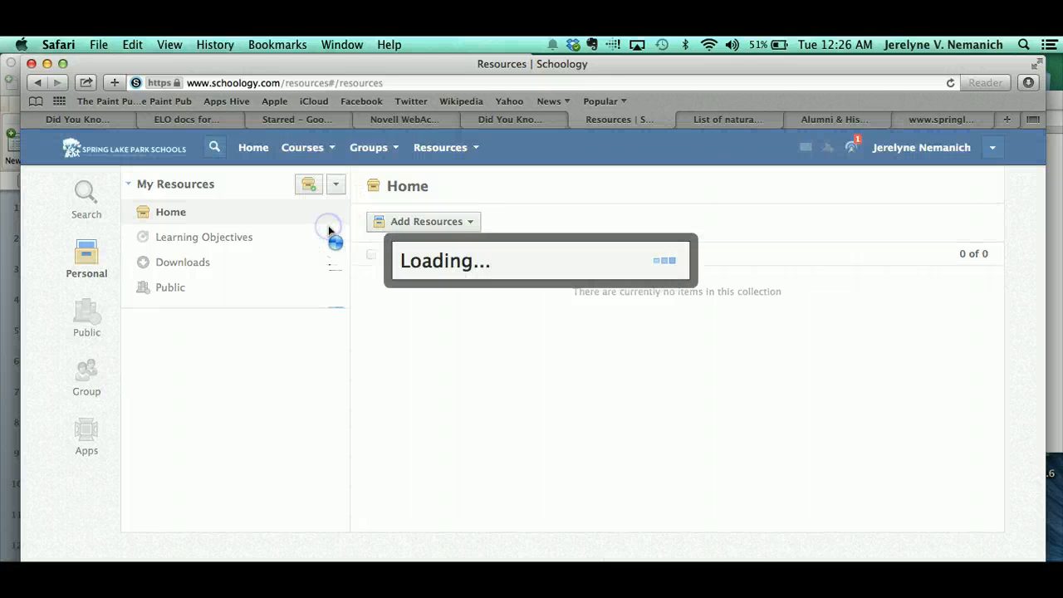
left_click(484, 231)
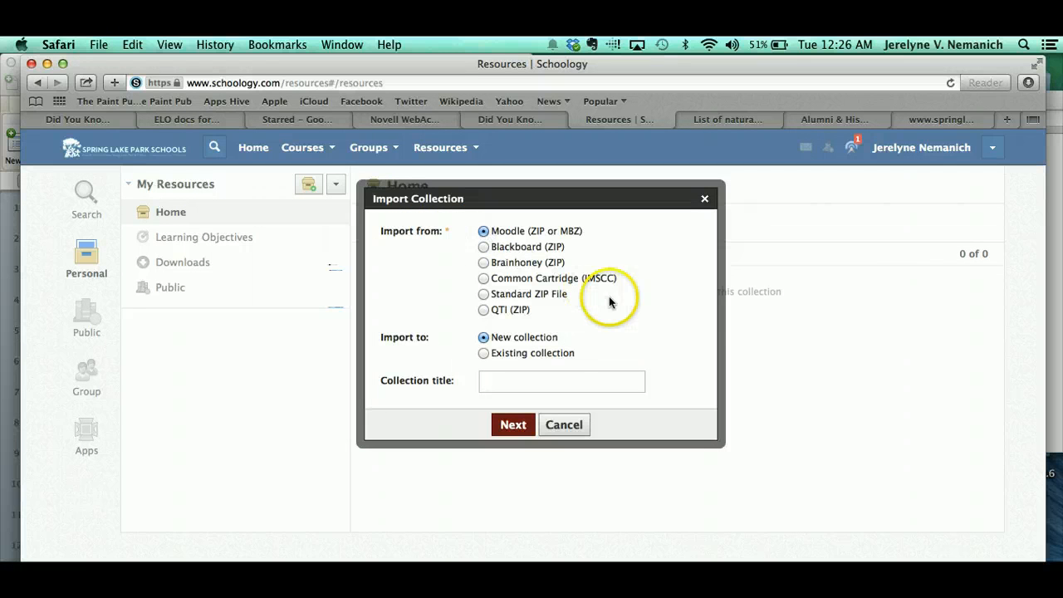
left_click(513, 381)
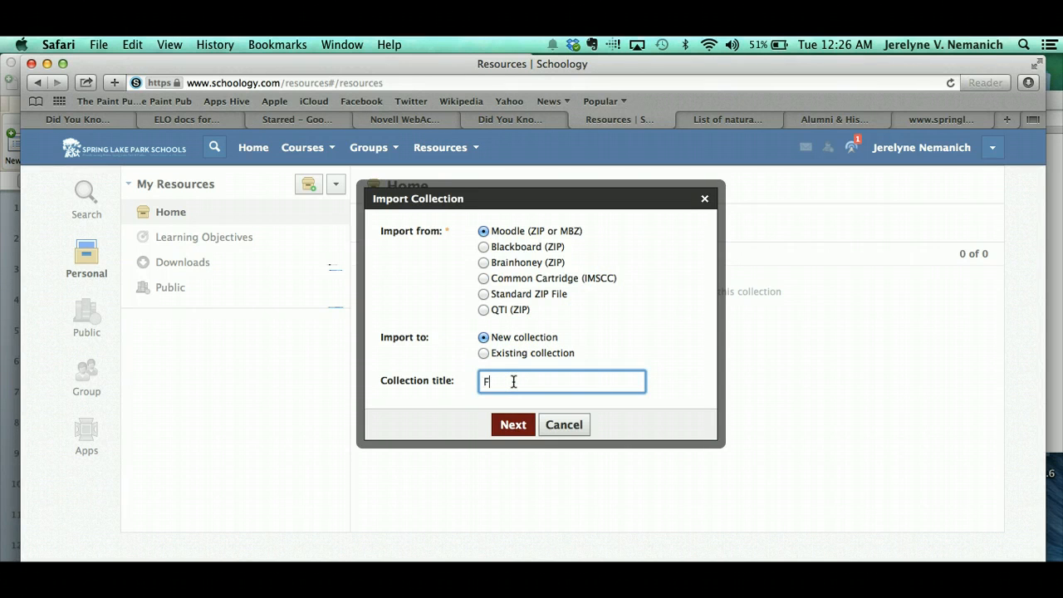
left_click(511, 426)
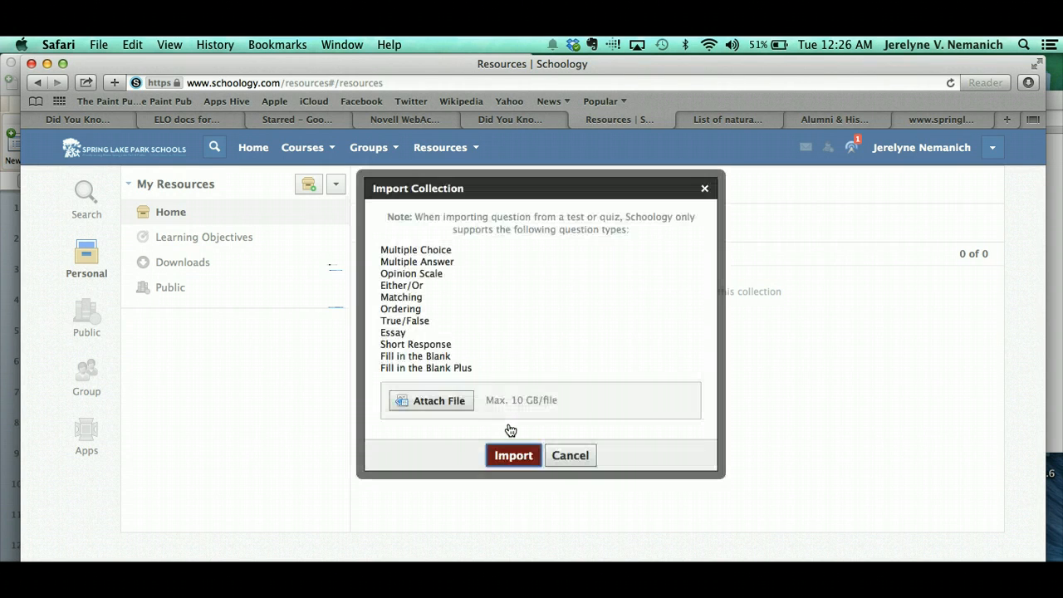
- Attach the Foods course backup .mbz file from the Downloads folder and import it into the new collection
left_click(442, 402)
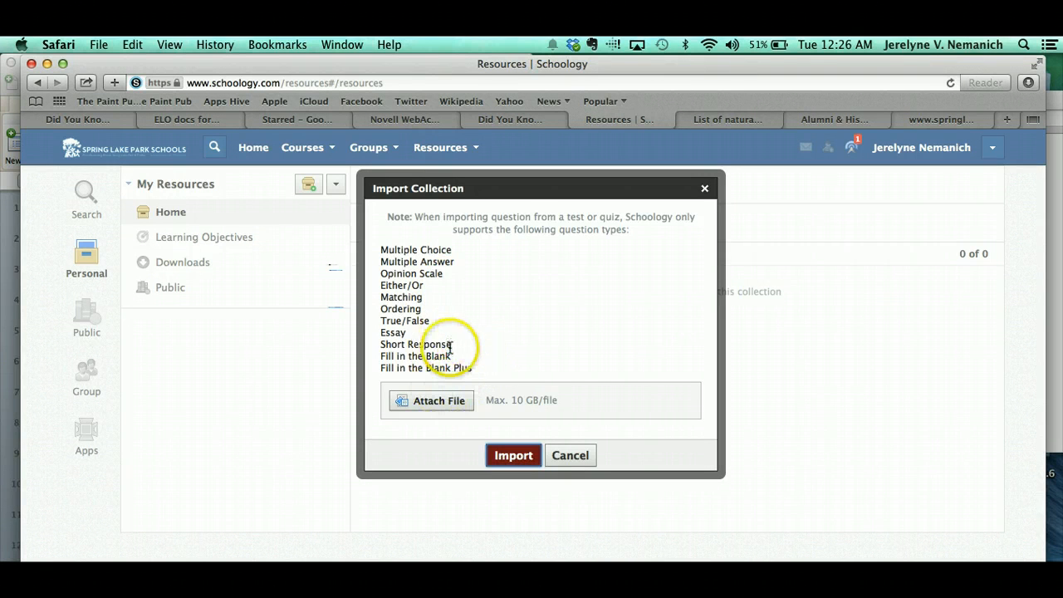
left_click(437, 402)
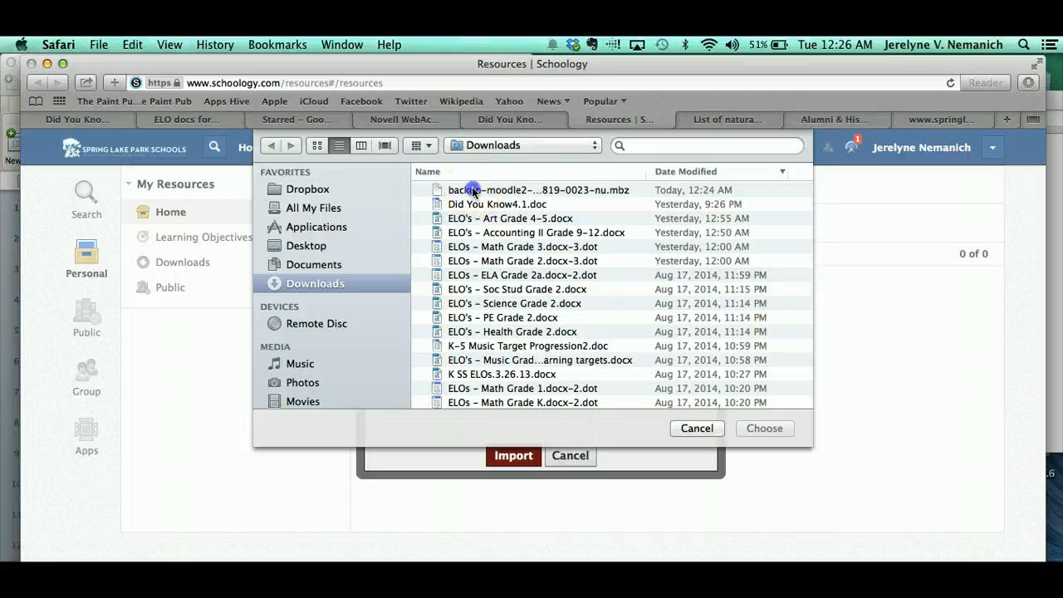
left_click(474, 191)
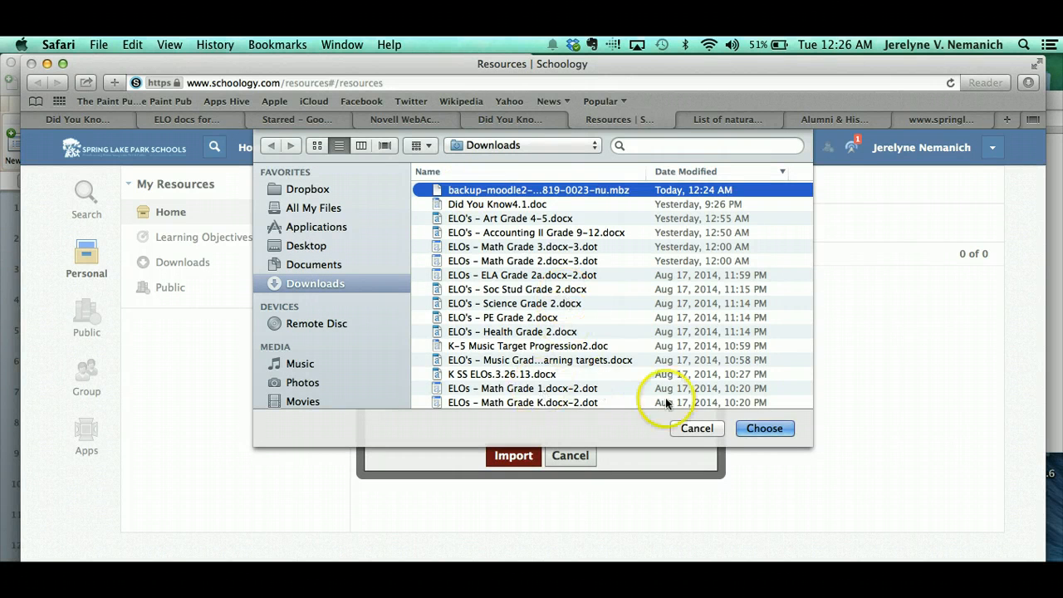
left_click(760, 429)
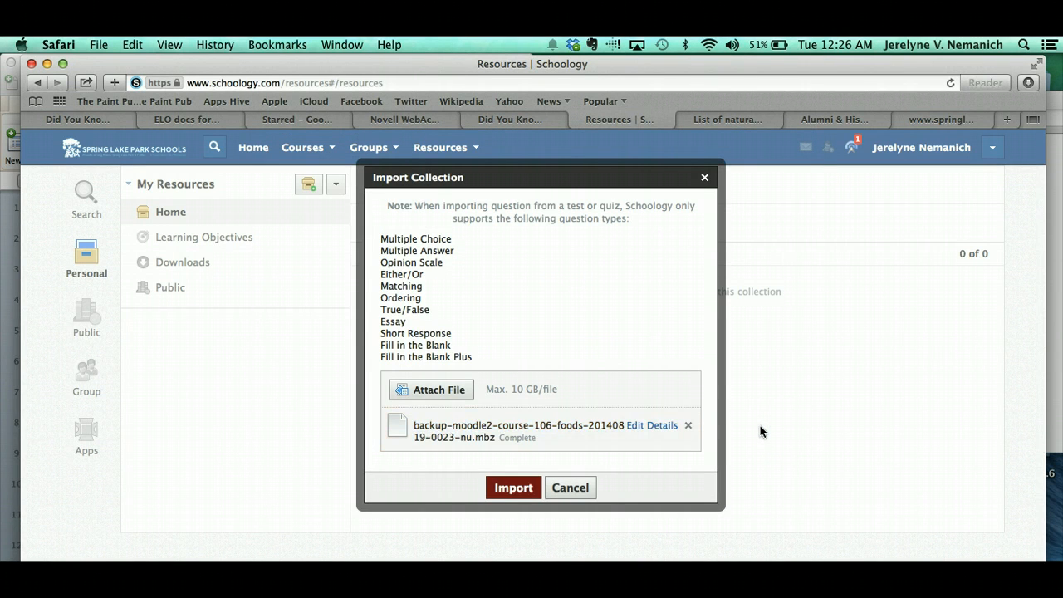
left_click(512, 488)
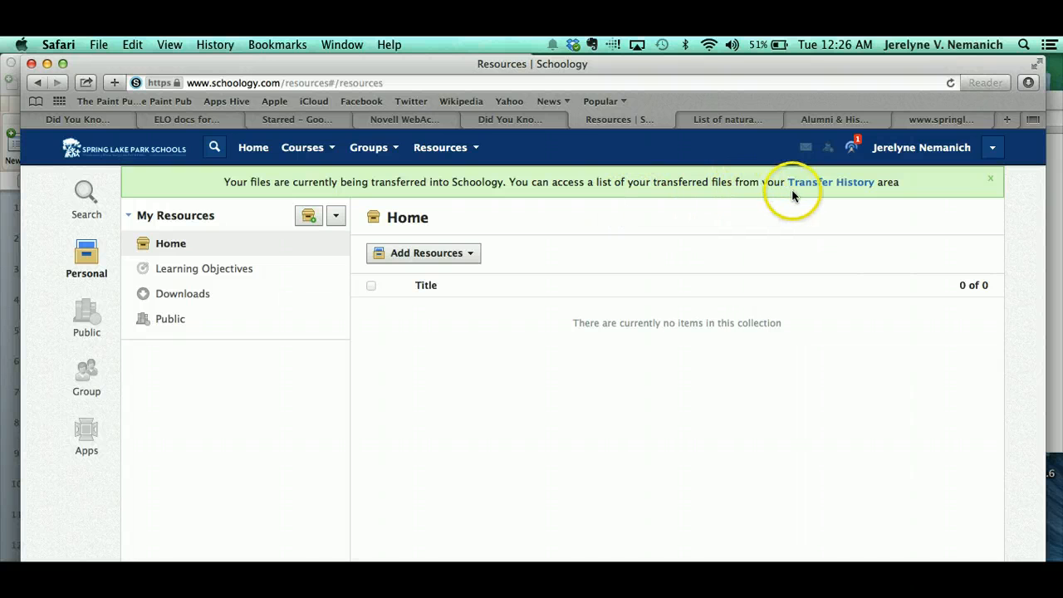
- Check the status of the Foods import in the transfer history and return to the personal resources area
left_click(835, 183)
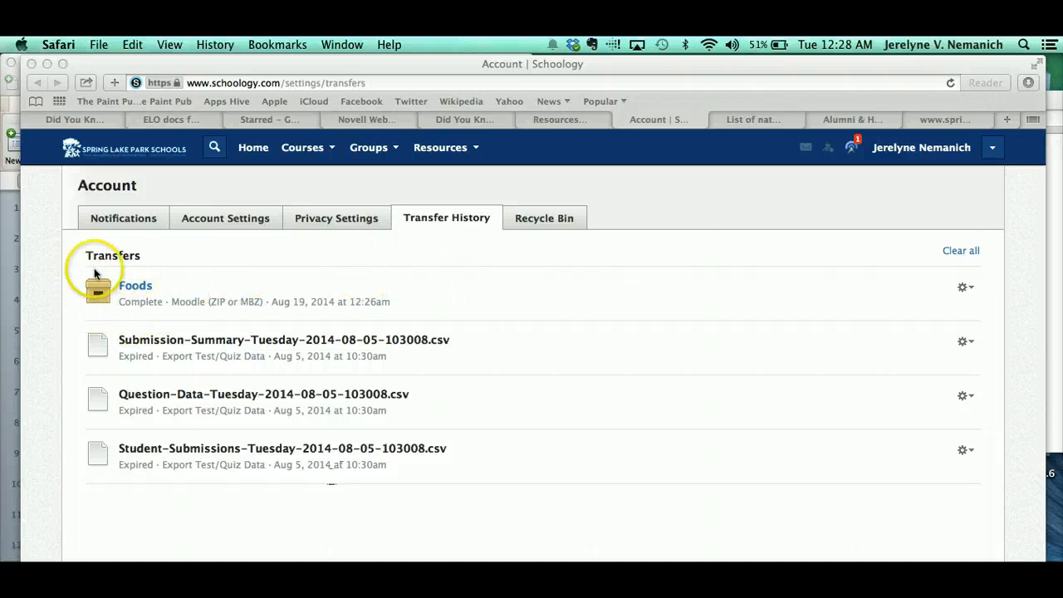
left_click(475, 149)
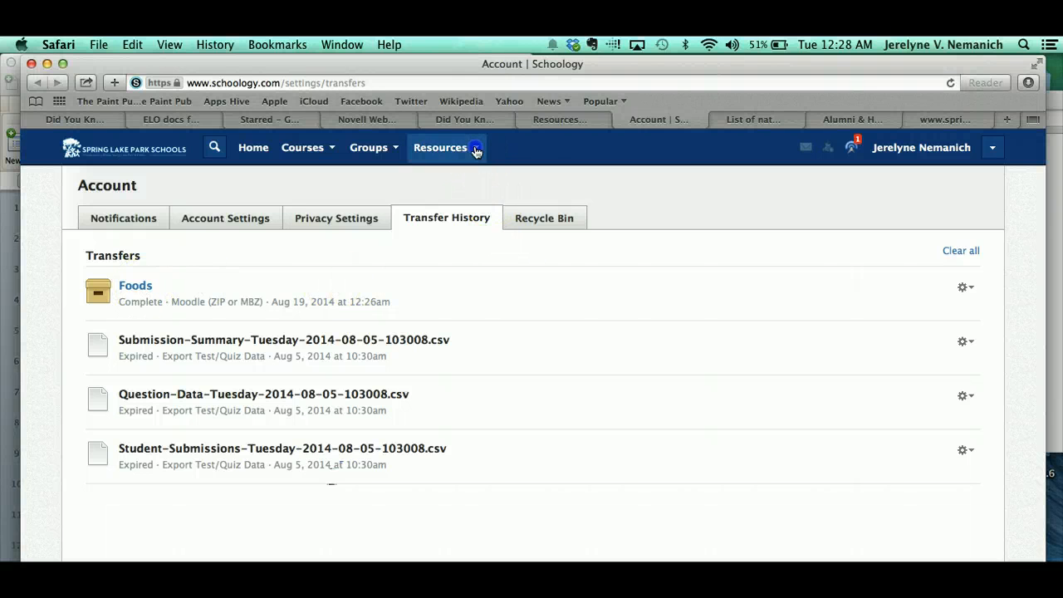
left_click(470, 182)
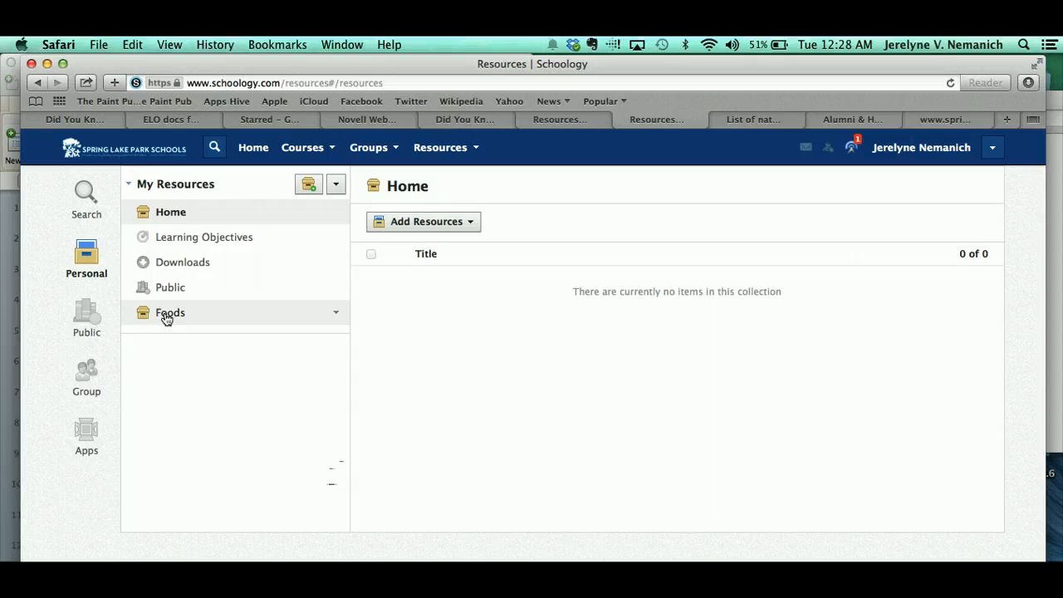
- Open the imported Foods collection in the personal resources and look through its list of weekly folders
left_click(166, 317)
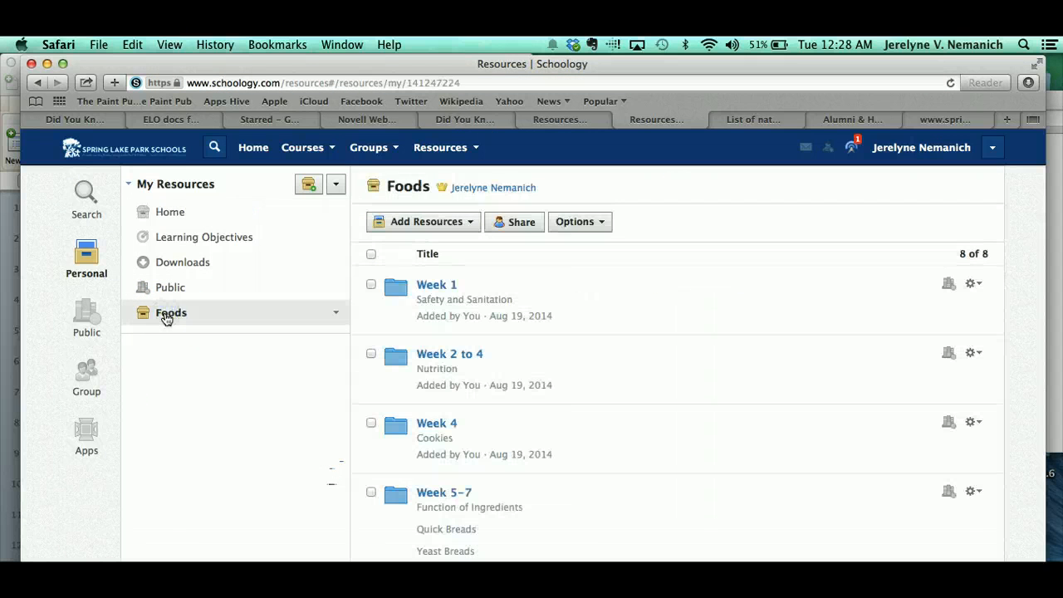
scroll(592, 427, "down", 10)
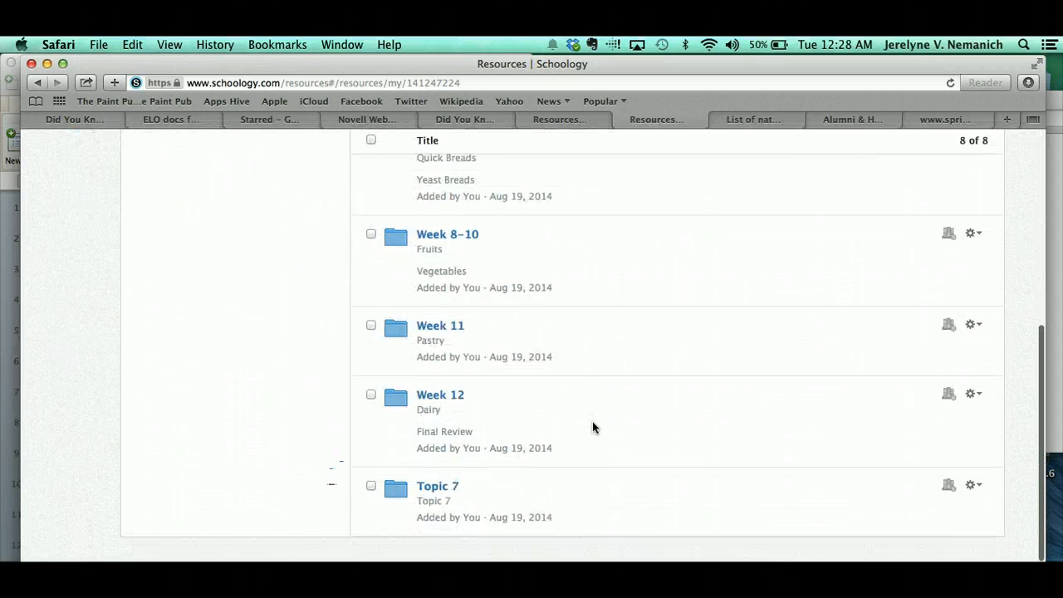
scroll(592, 427, "up", 10)
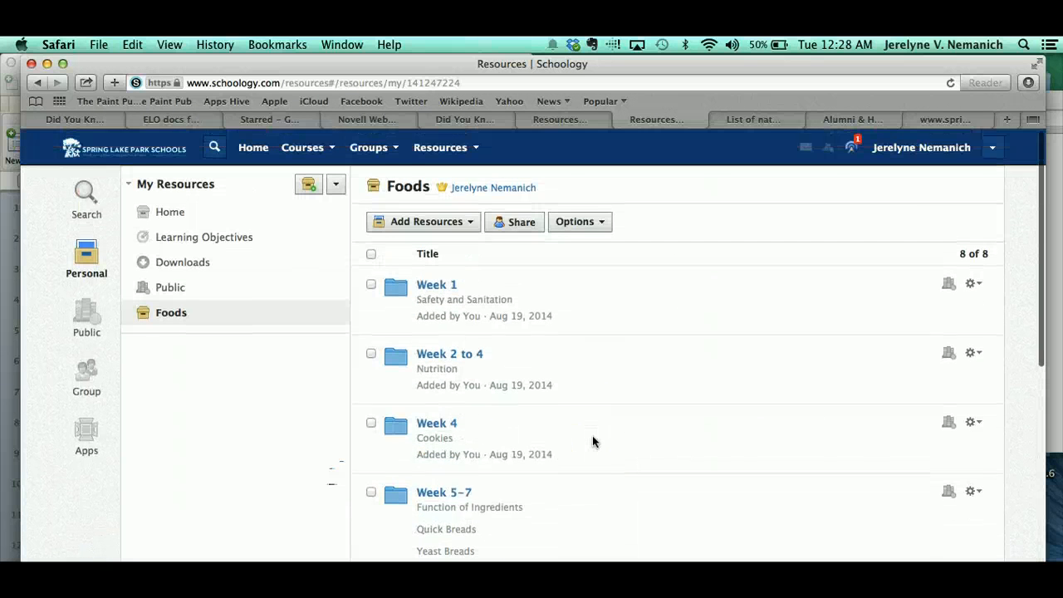
scroll(593, 436, "up", 2)
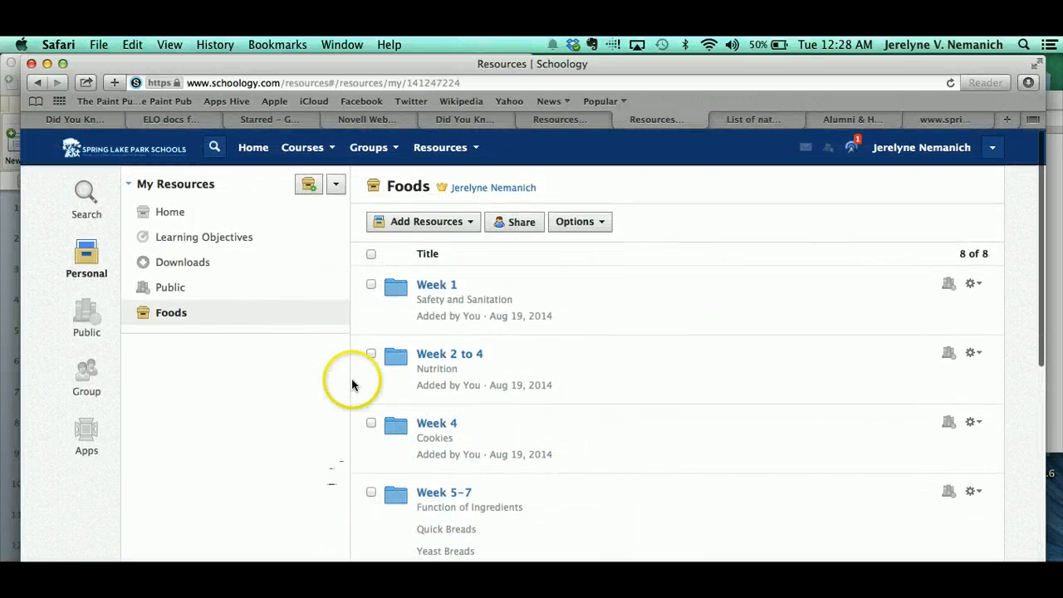